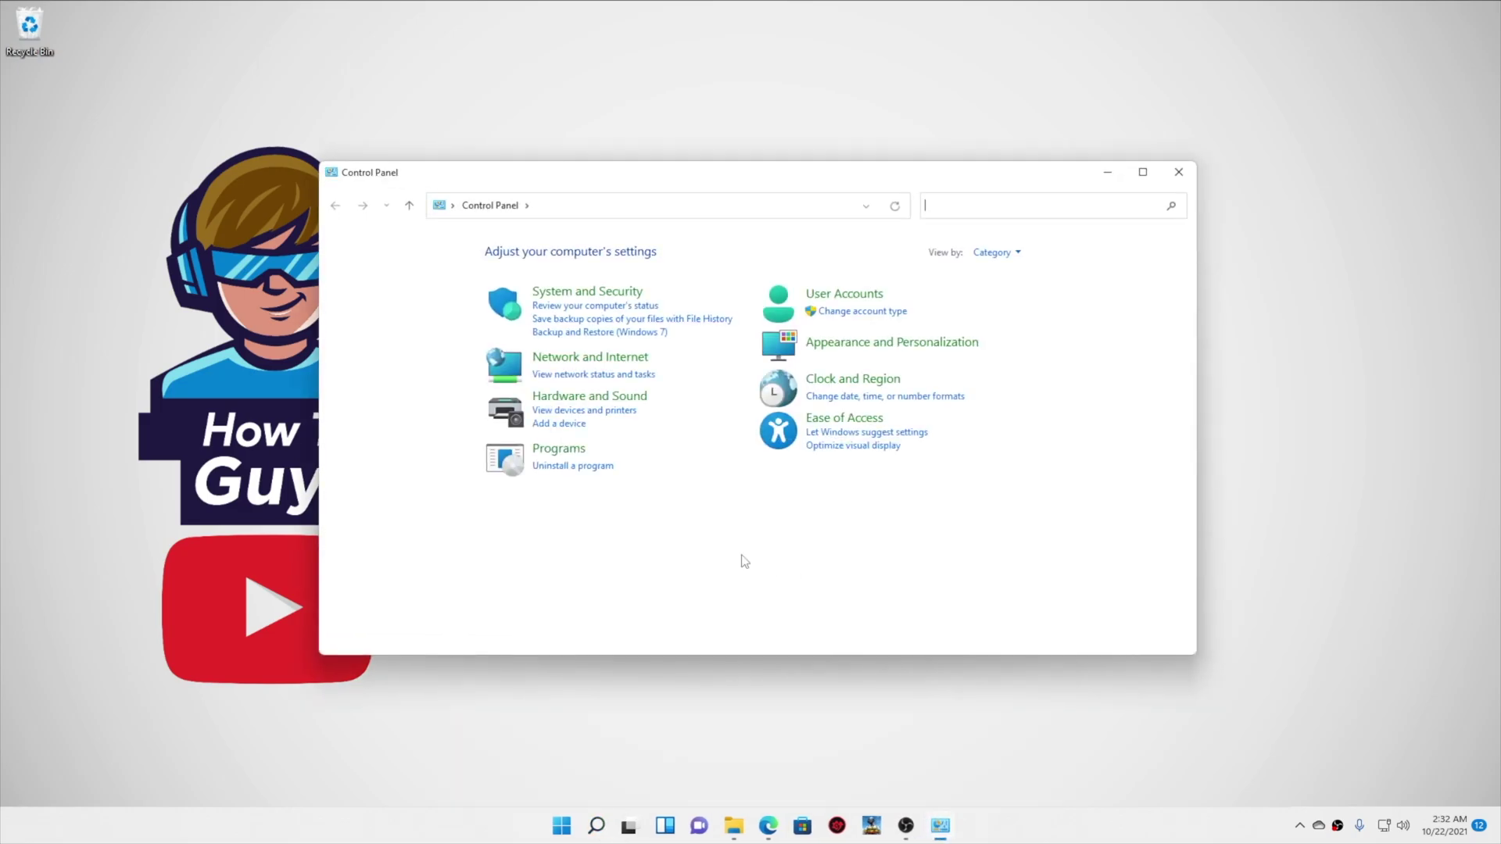
Step: Open Uninstall a program, move its window up, and select YouTube in the list
click(576, 467)
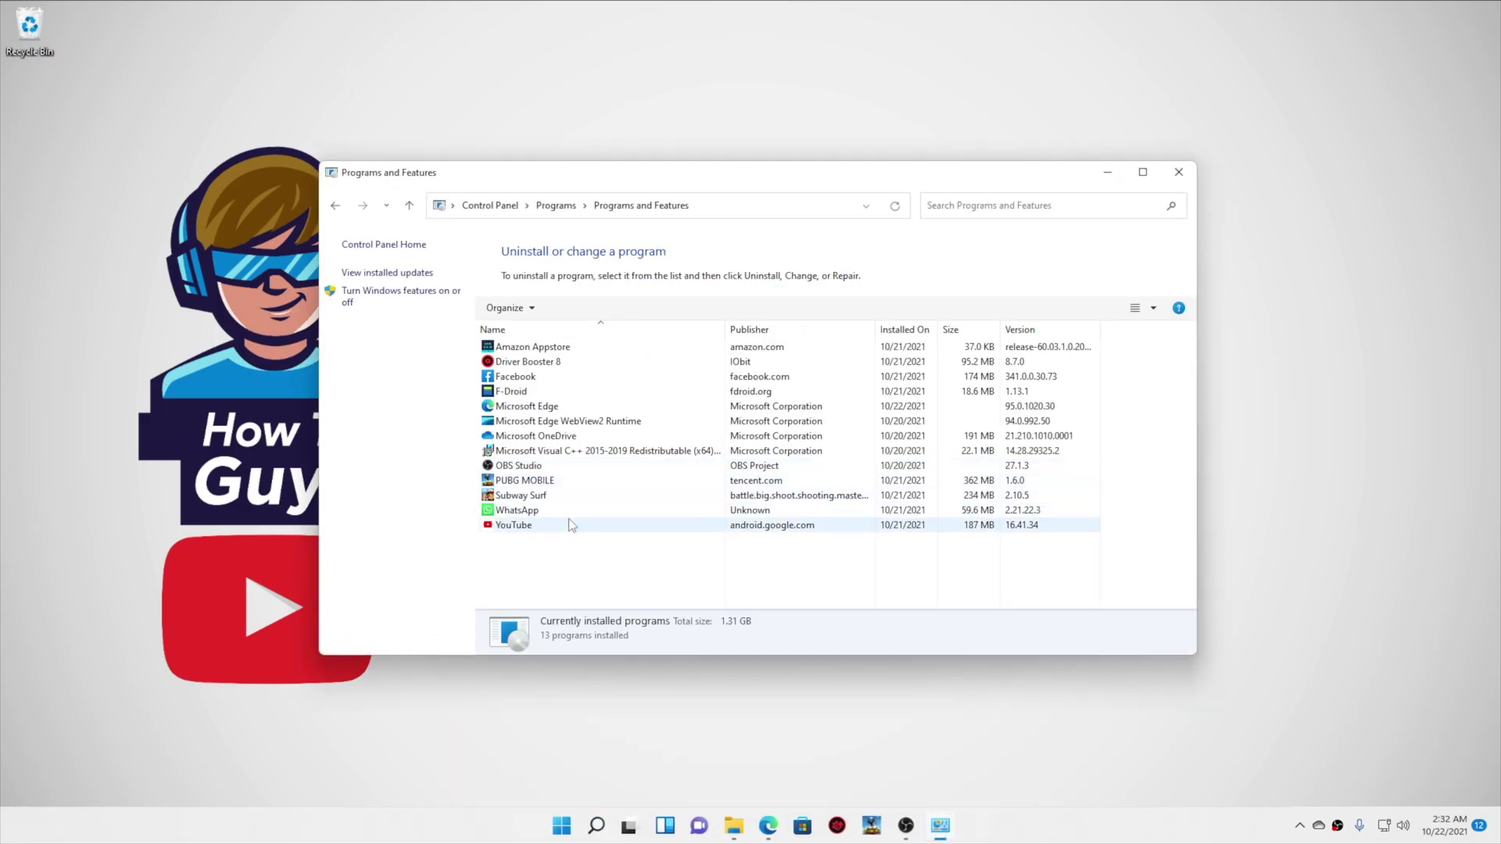
drag(676, 182, 765, 96)
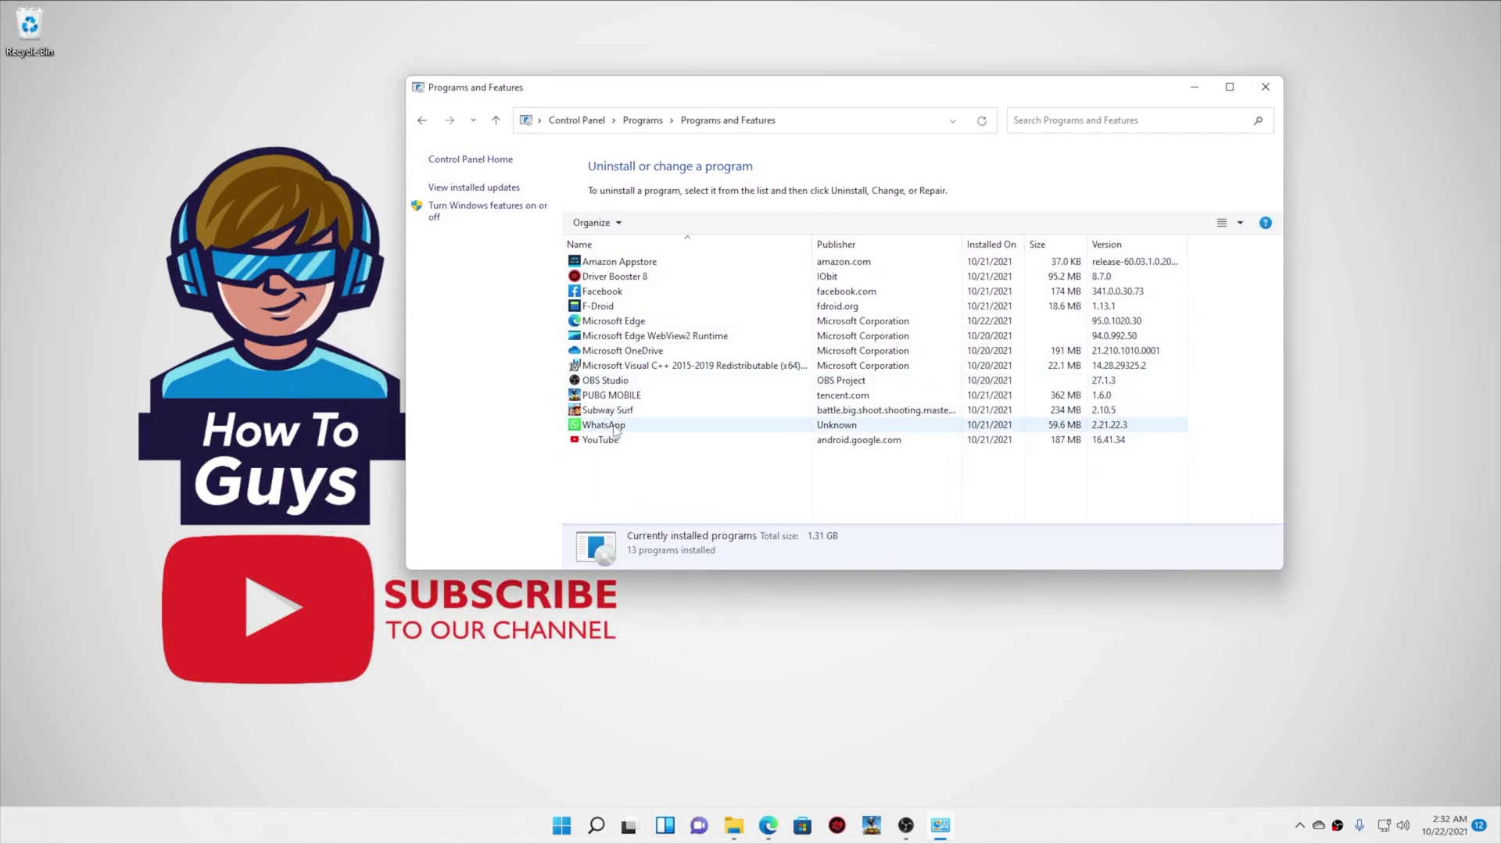
click(604, 426)
click(630, 440)
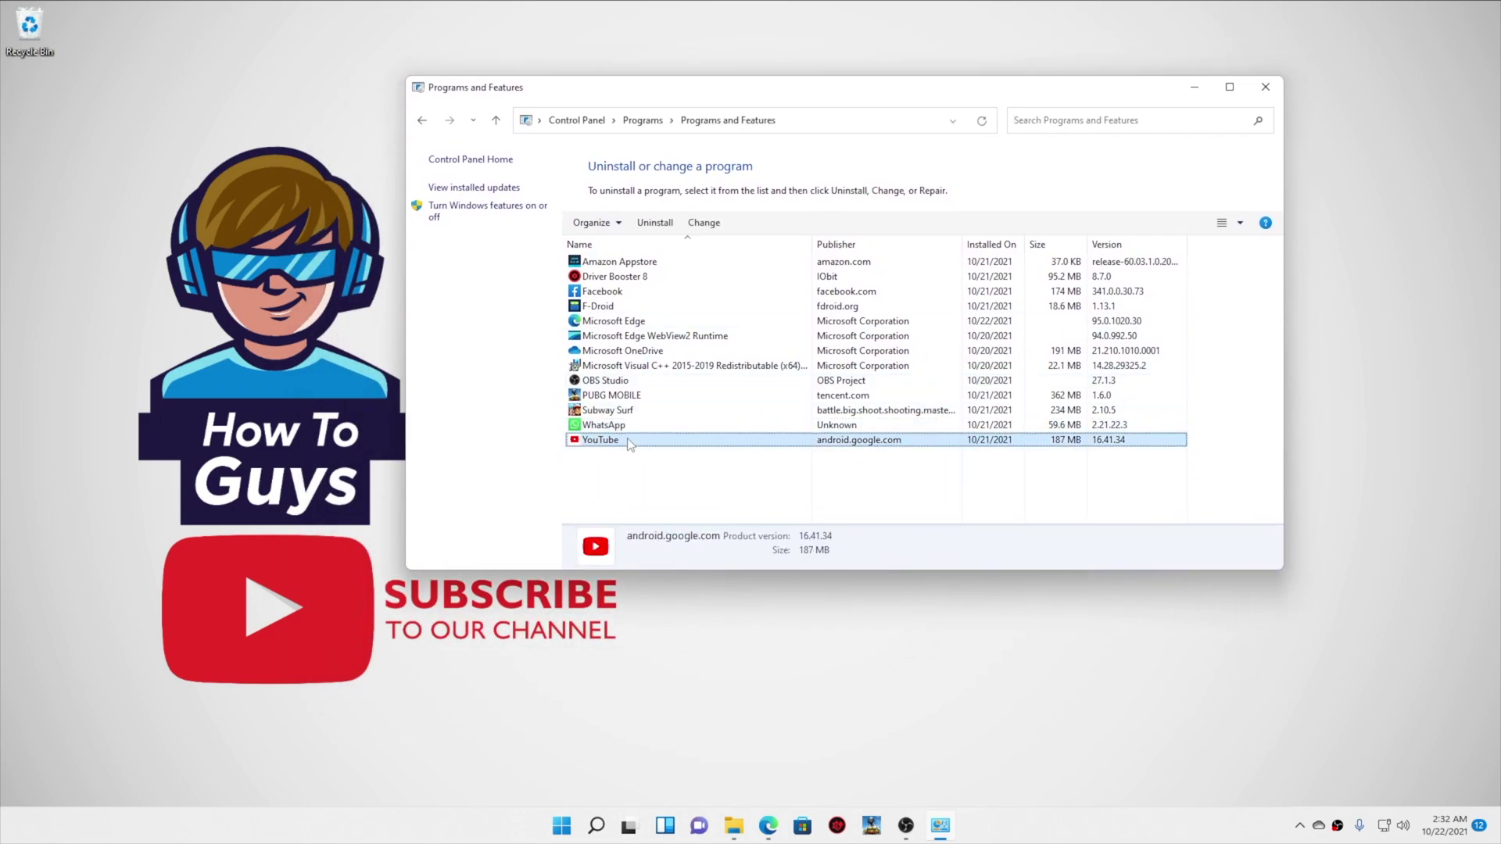
click(624, 426)
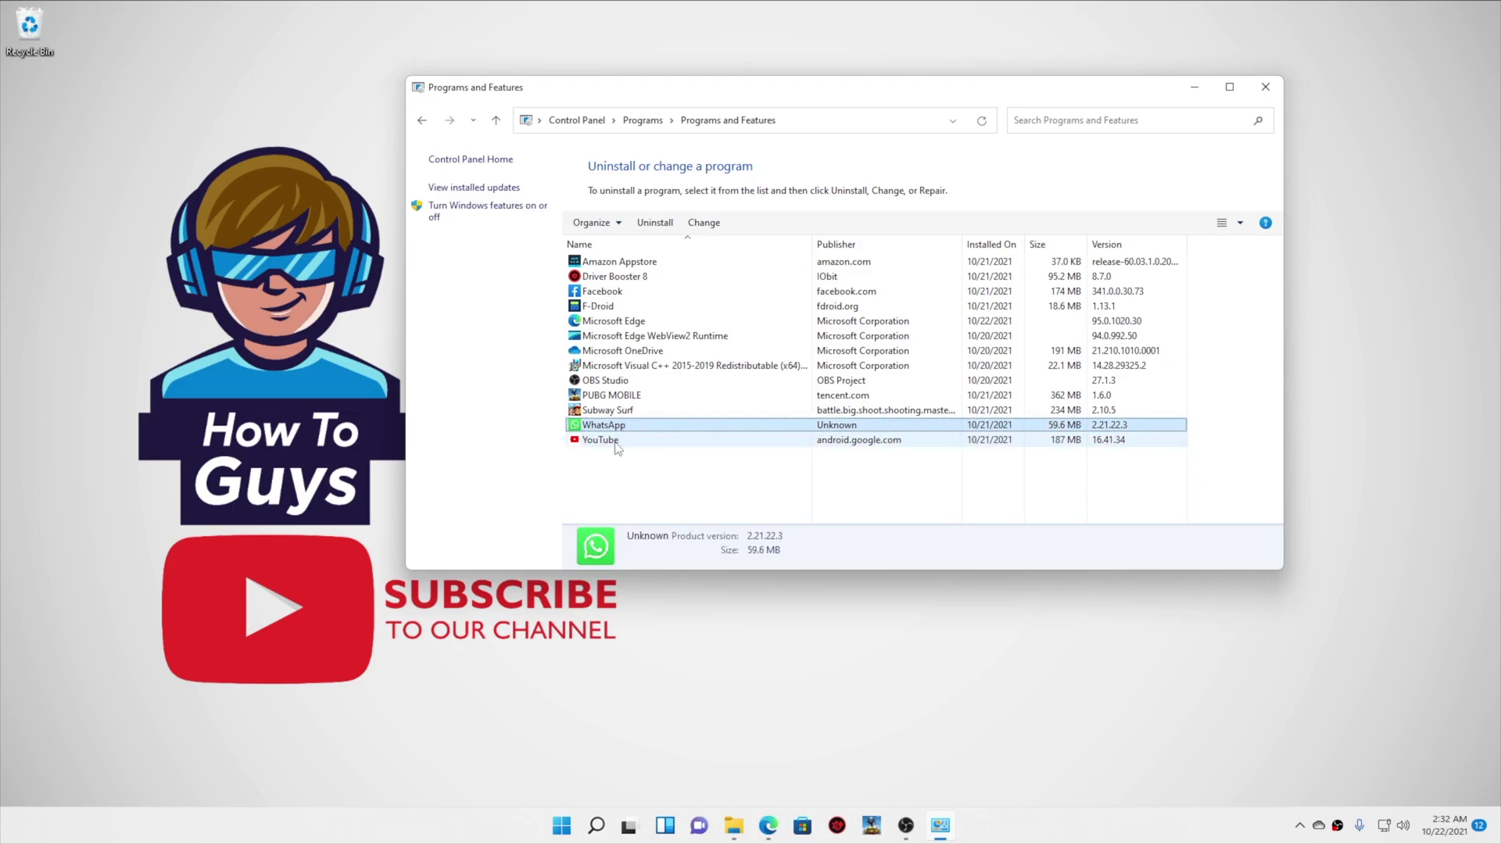
click(618, 442)
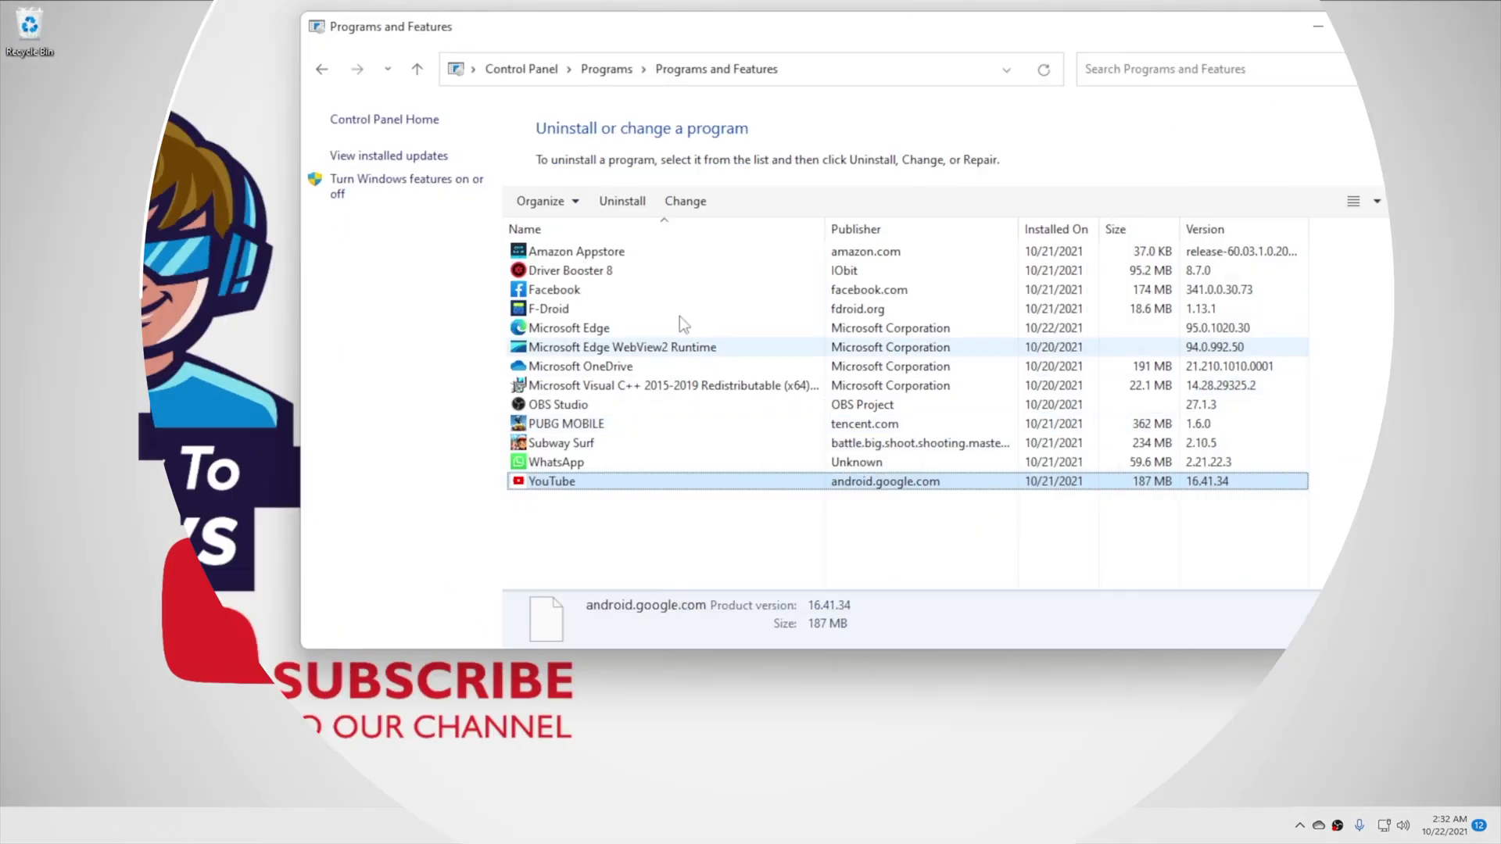
Step: Uninstall YouTube and WhatsApp, dismissing the YouTube error, then refresh the program list
click(655, 222)
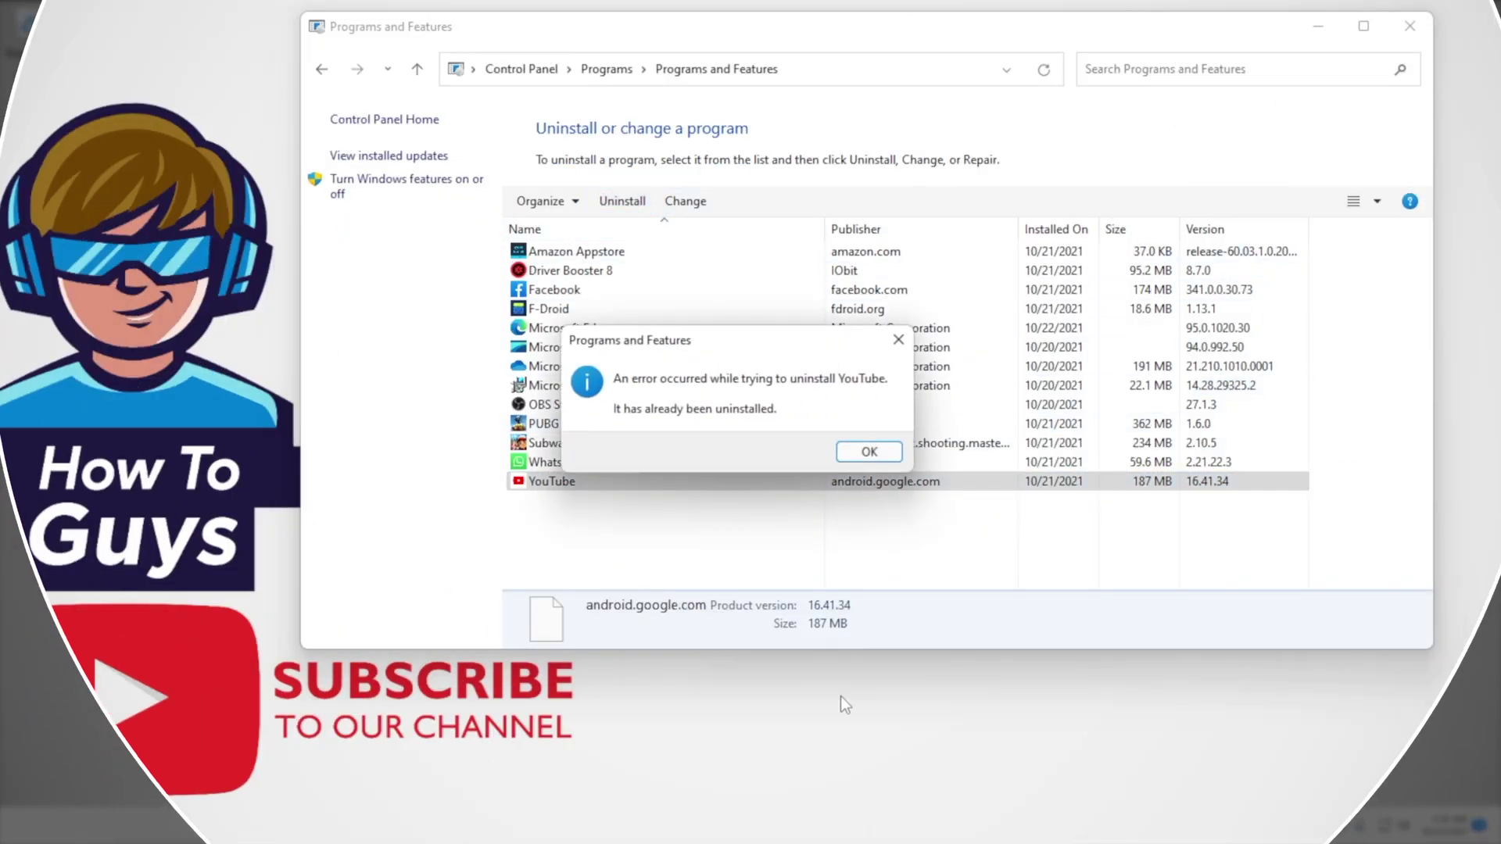
click(871, 452)
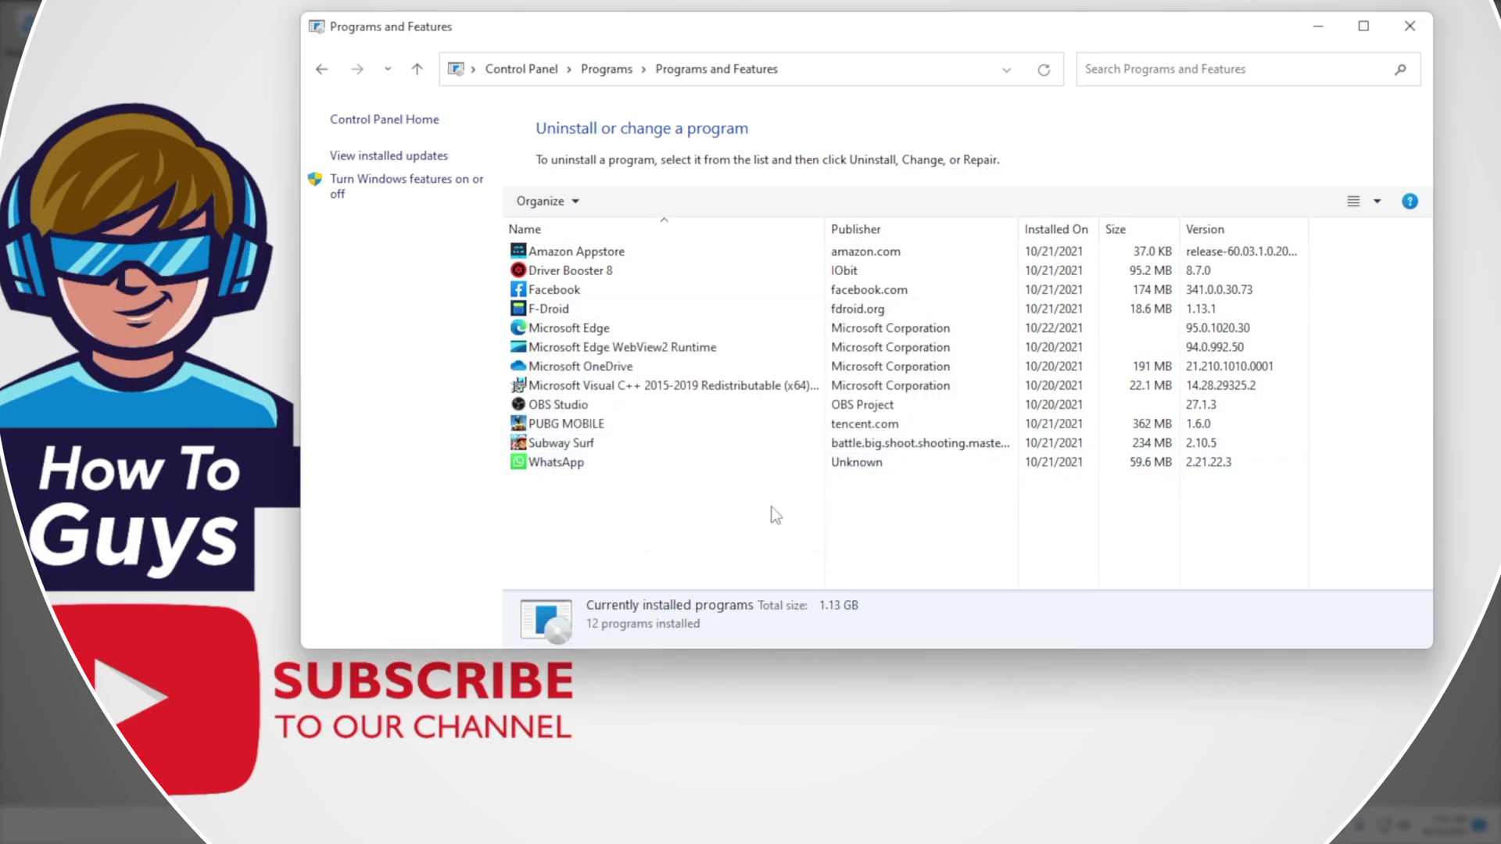
click(576, 464)
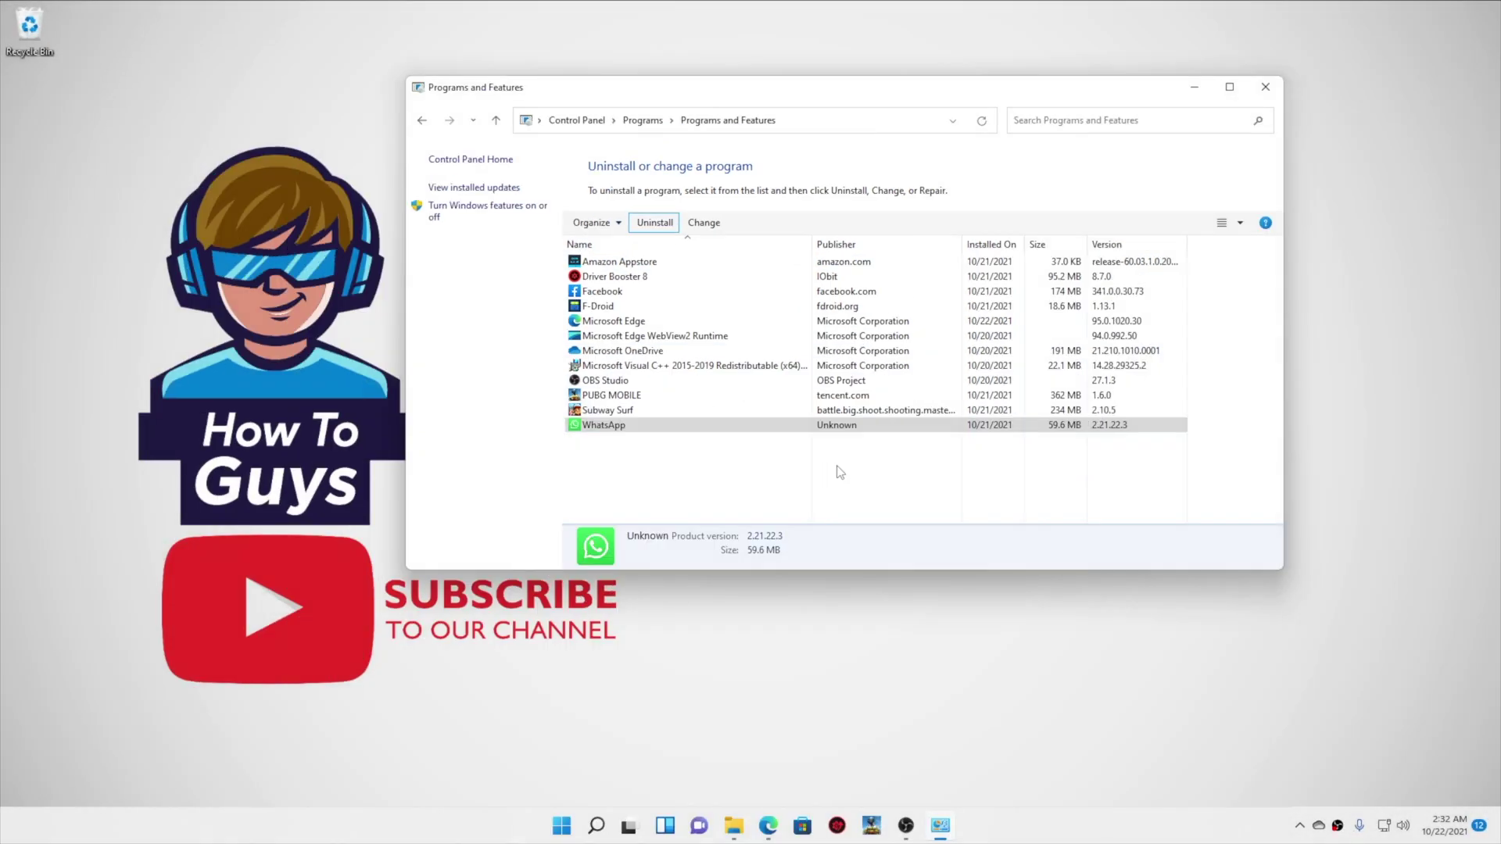
click(838, 476)
click(882, 536)
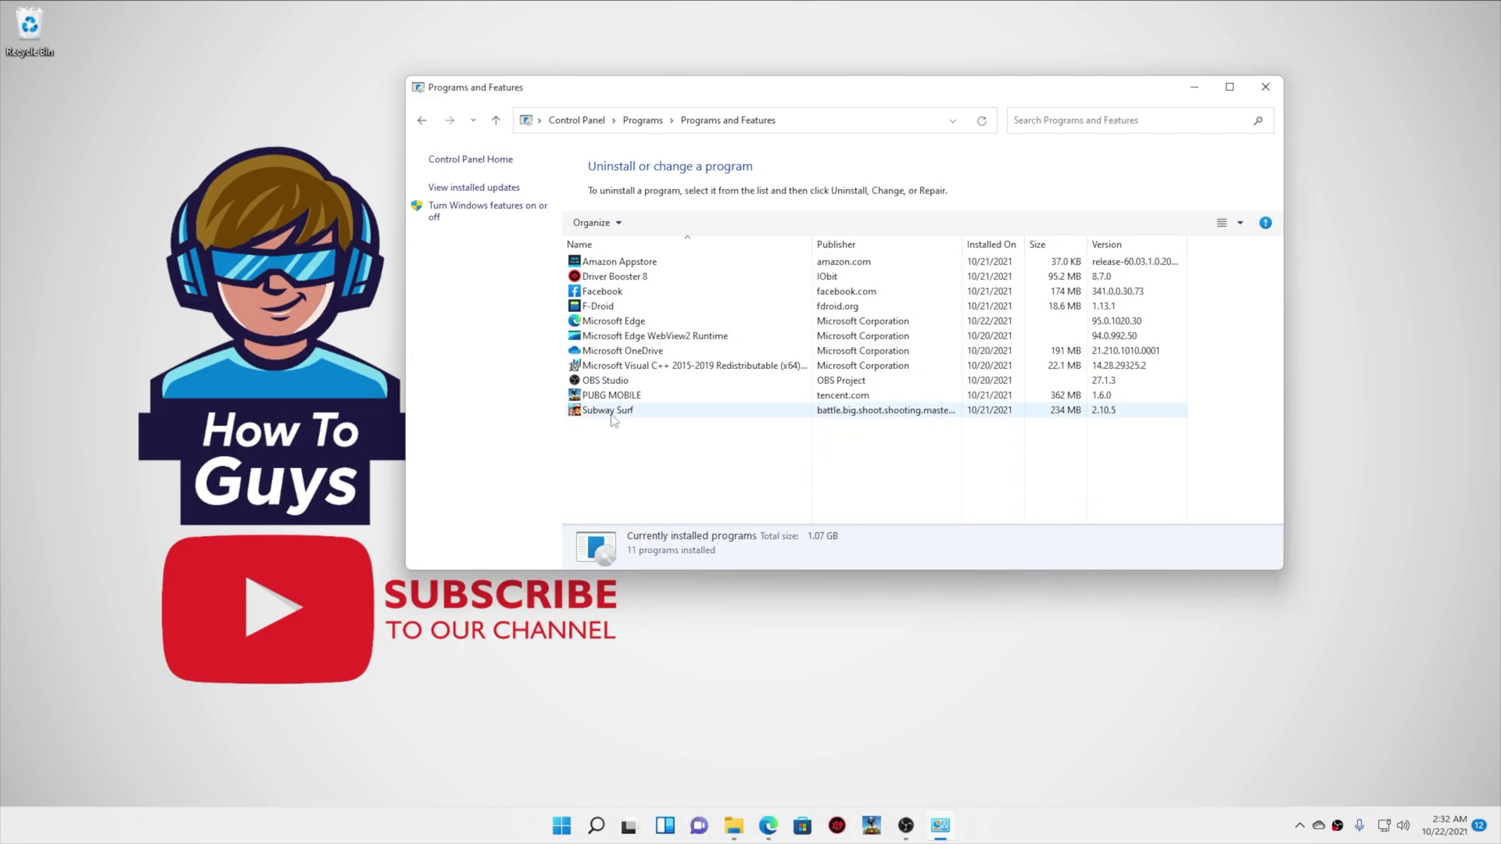
right_click(799, 462)
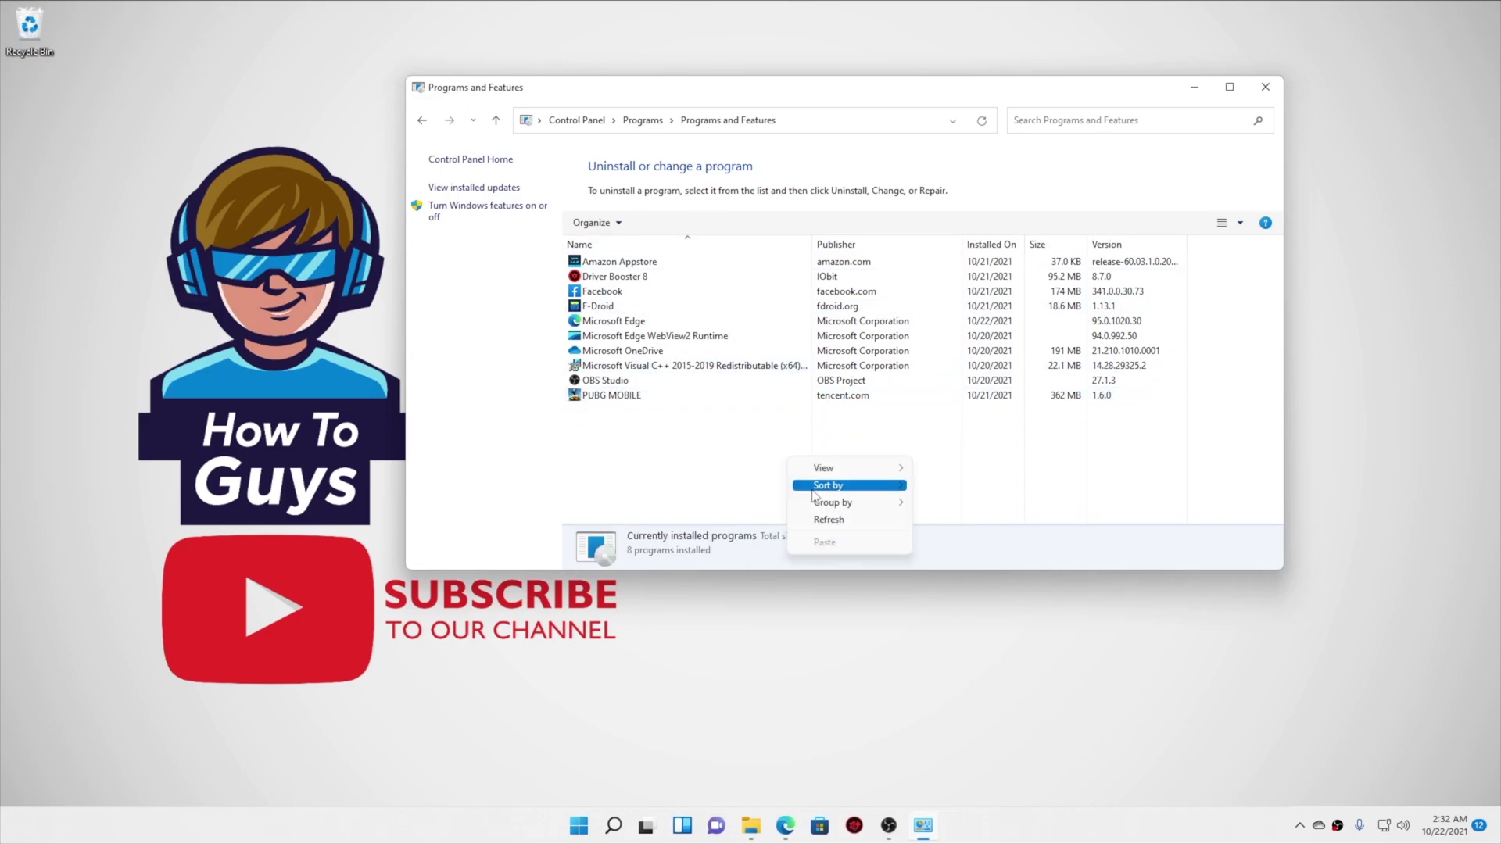
click(834, 519)
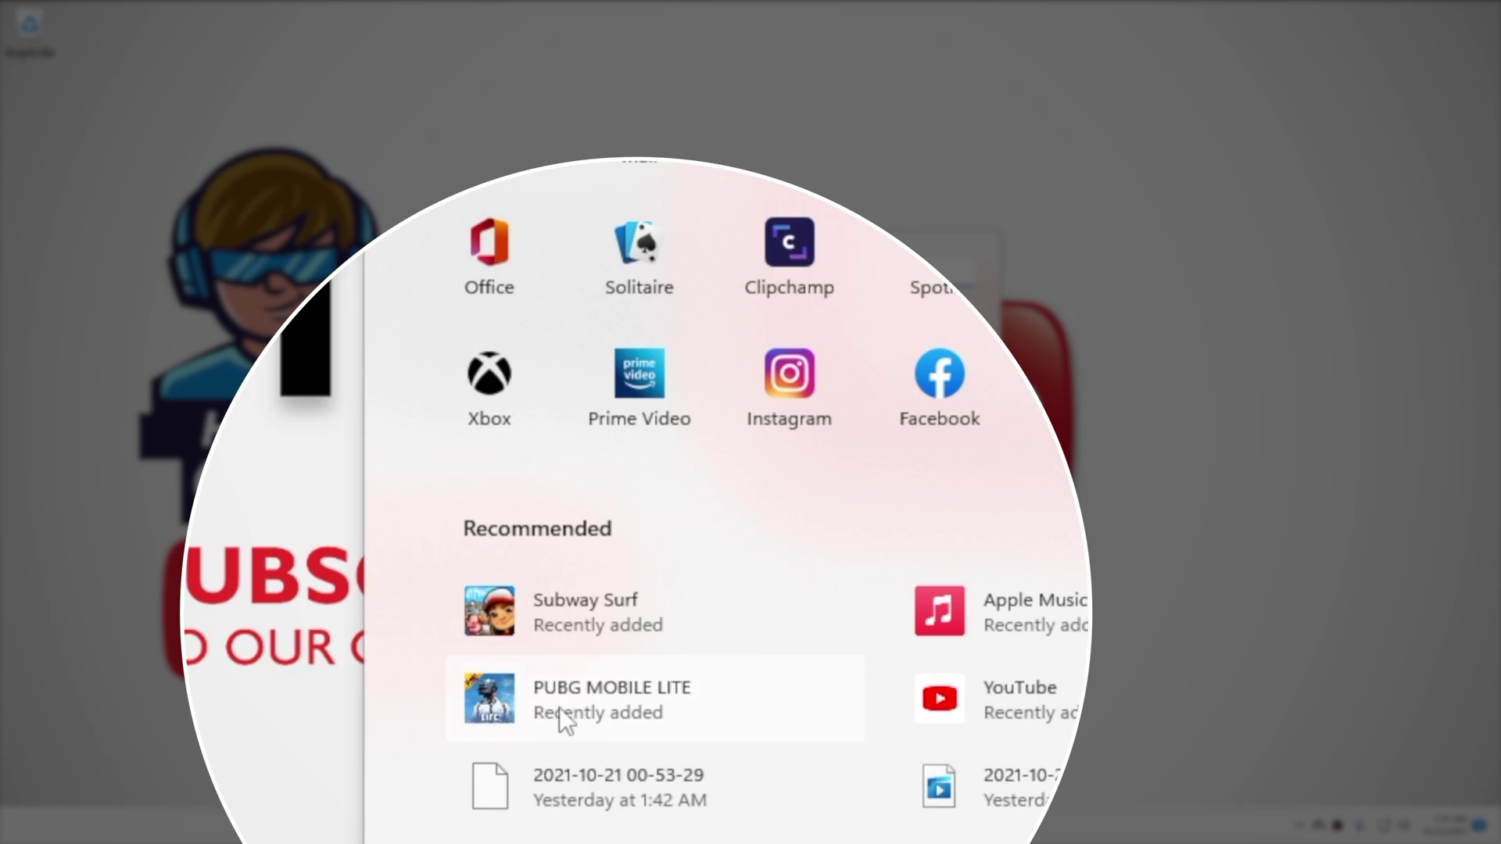
Step: Uninstall PUBG MOBILE LITE from the Start menu's Recommended section, then reopen Start
right_click(561, 718)
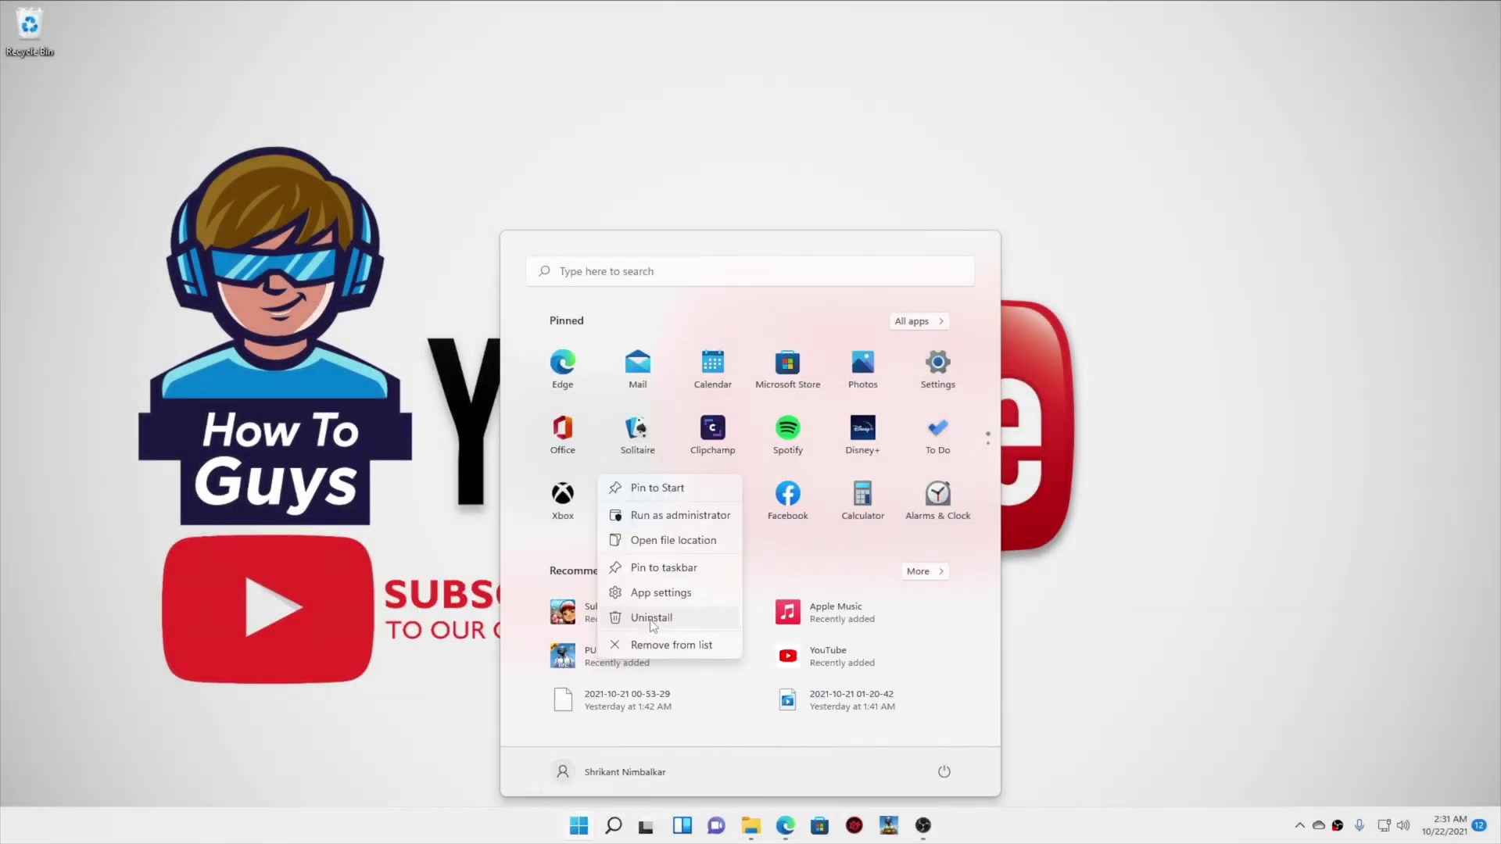
click(651, 622)
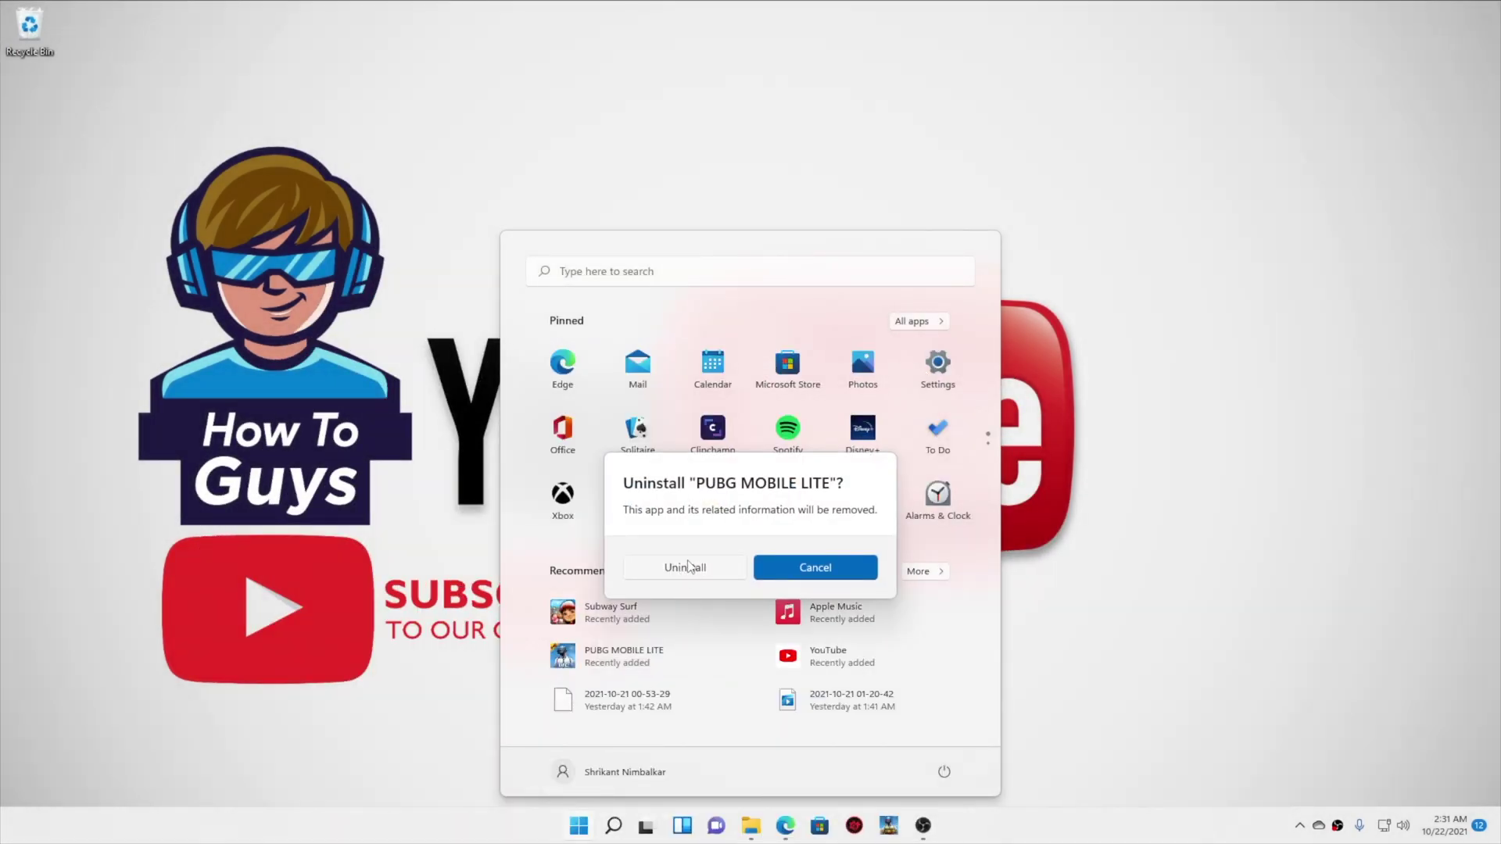
click(687, 566)
click(578, 826)
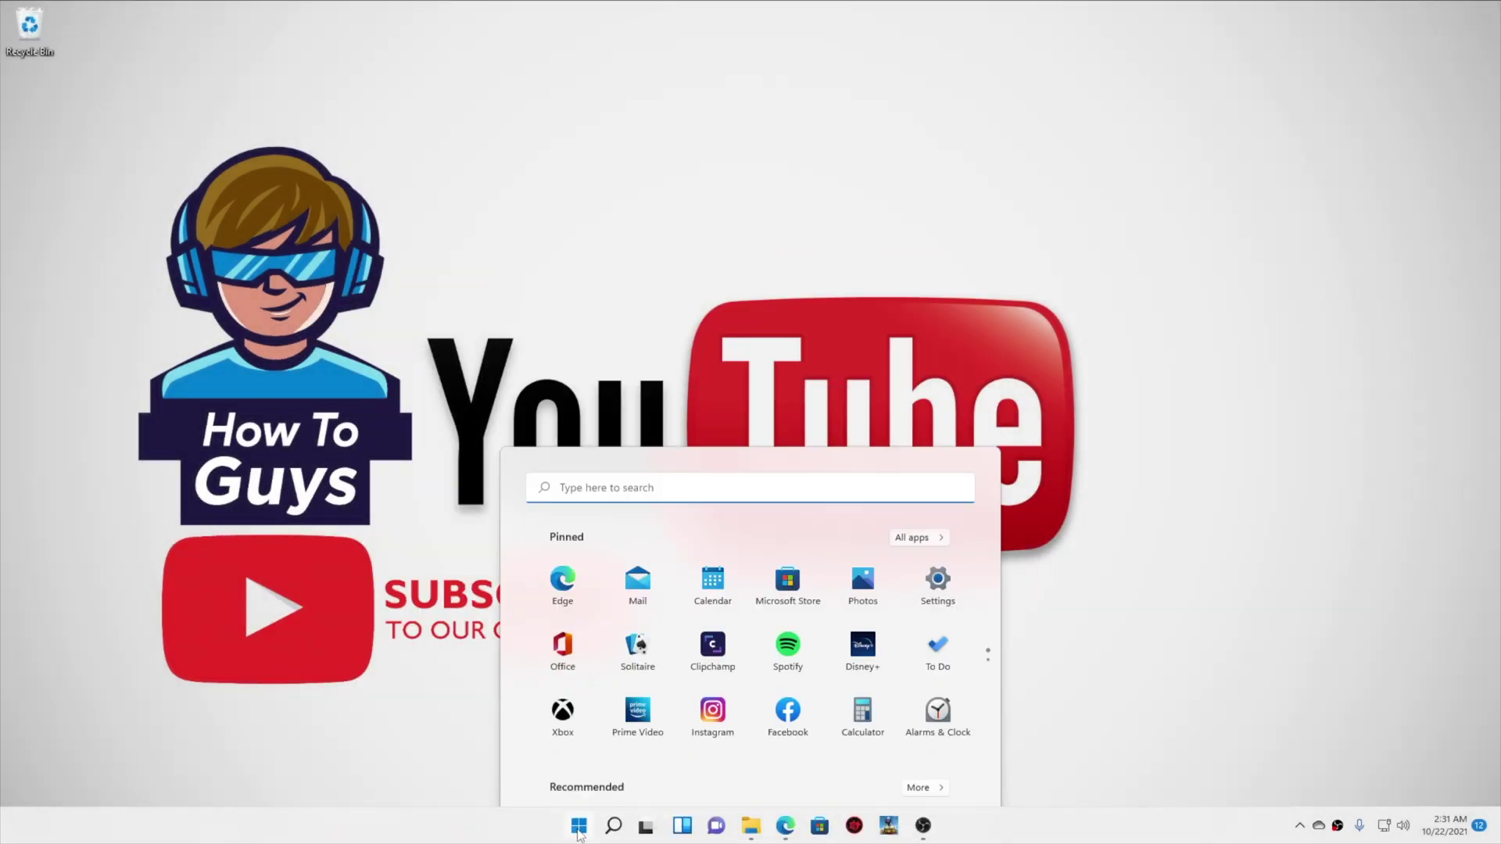